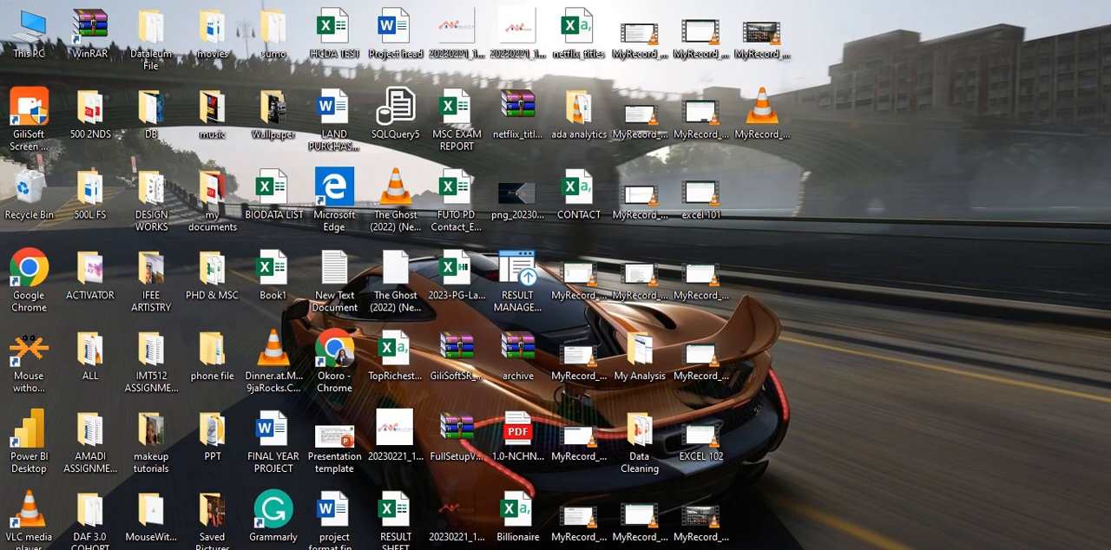
# Step: Switch to the relative_absolute_practice workbook in Excel and select the example ranges J5:K5 and I3:I5
pyautogui.click(617, 549)
pyautogui.moveTo(520, 245); pyautogui.dragTo(531, 359)
pyautogui.moveTo(594, 313); pyautogui.dragTo(731, 307)
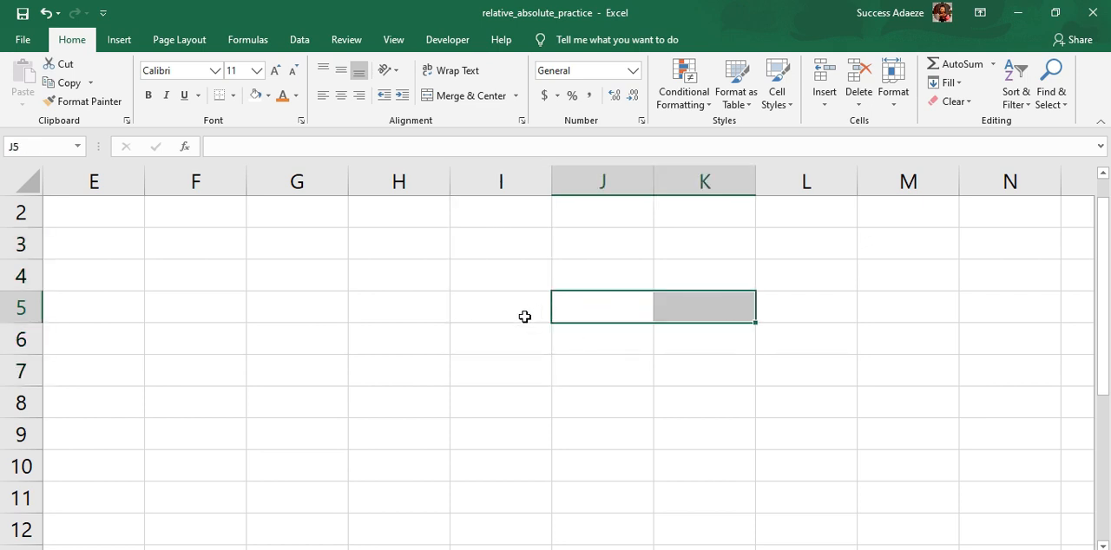
pyautogui.moveTo(524, 317); pyautogui.dragTo(530, 245)
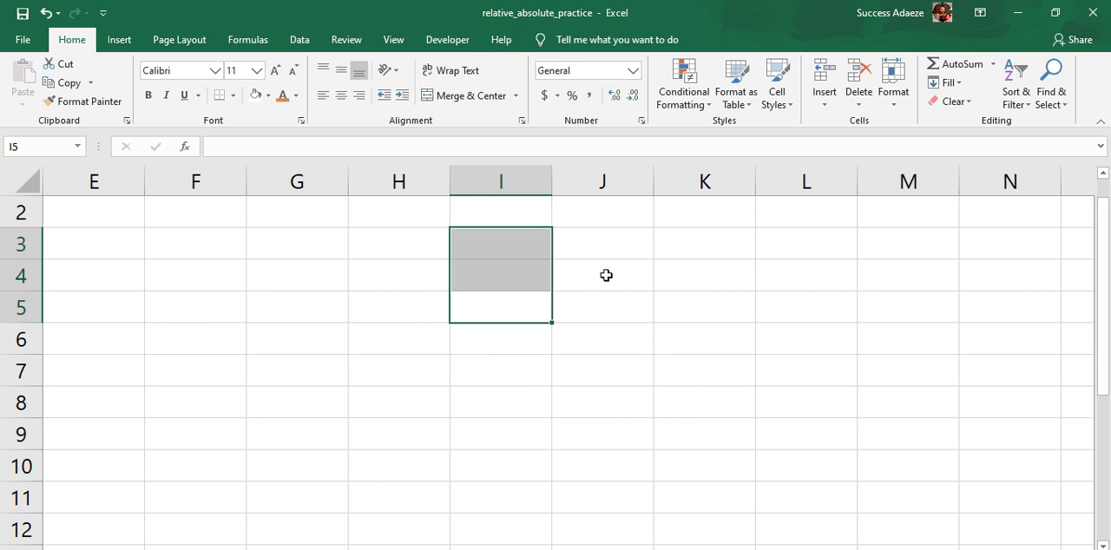
# Step: Enter the example cell references A1 in J4 and $A1 in J5
pyautogui.click(607, 275)
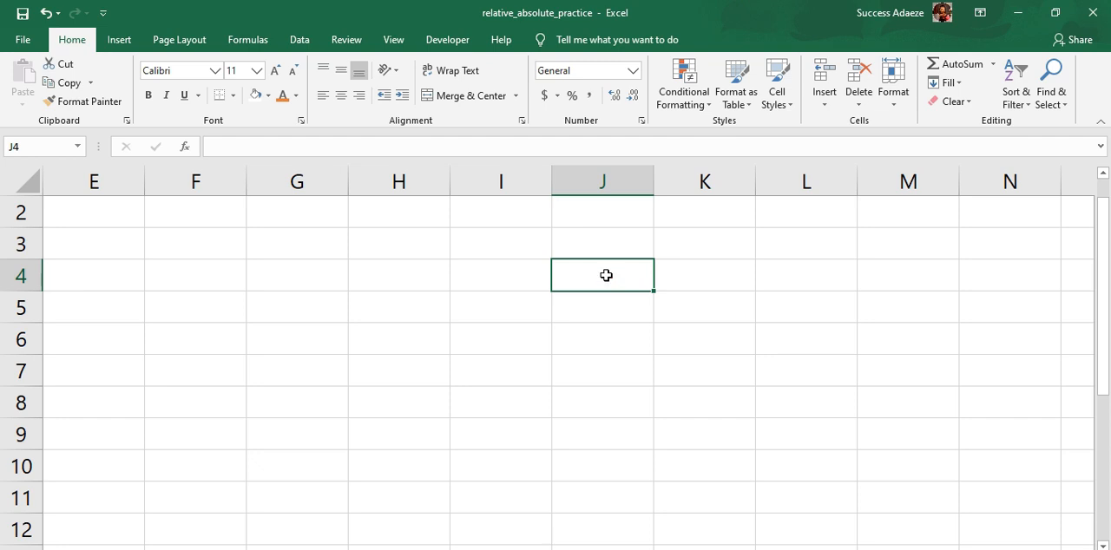
pyautogui.write('A1')
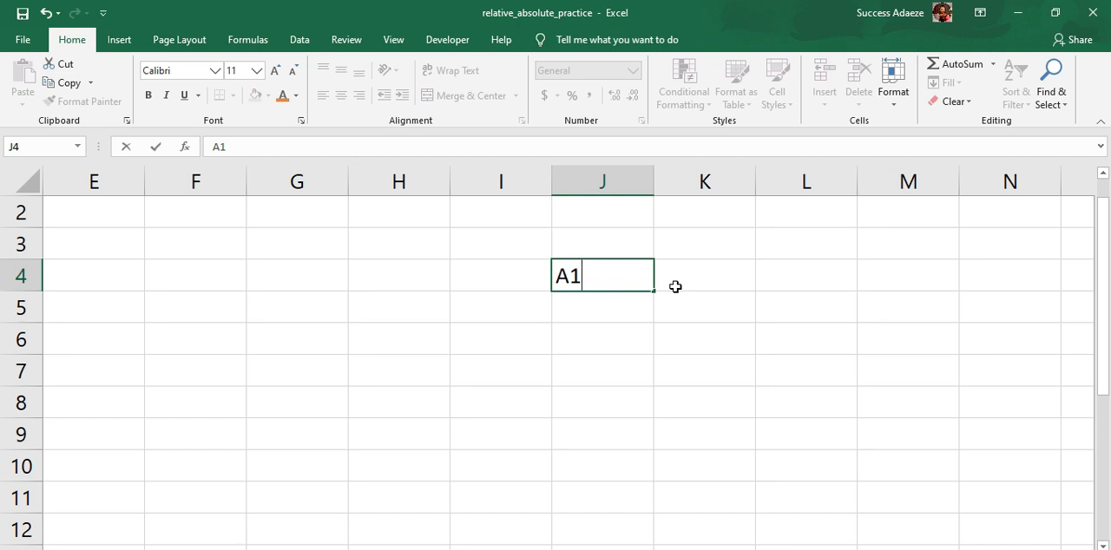
pyautogui.click(591, 314)
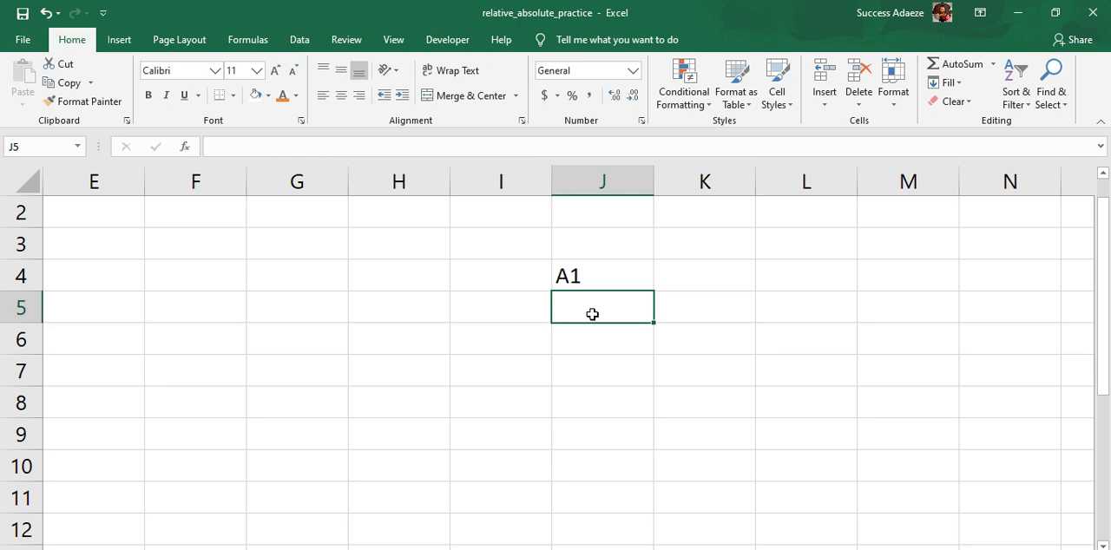
pyautogui.write('$A1')
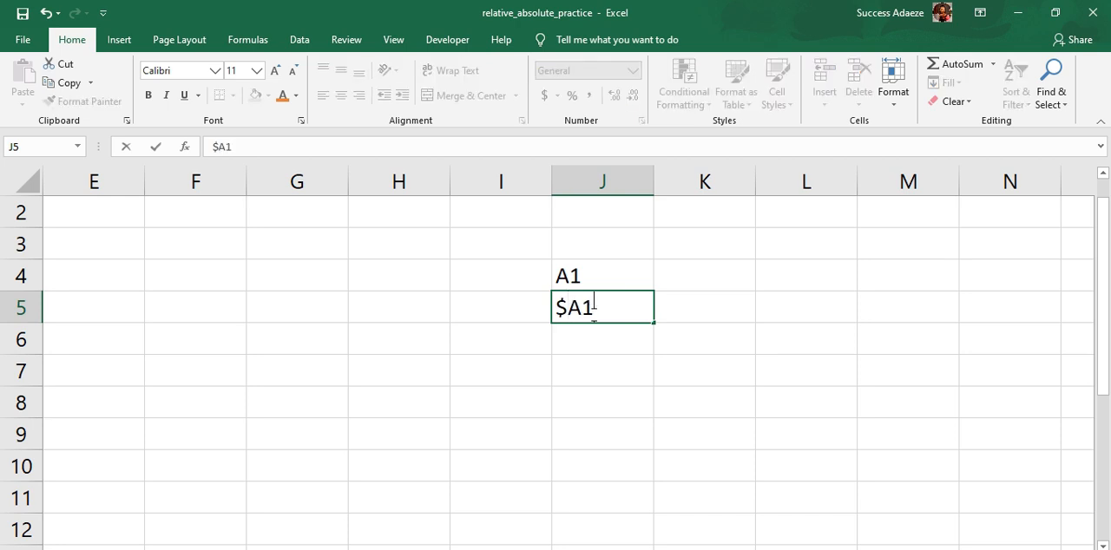
pyautogui.press('Tab')
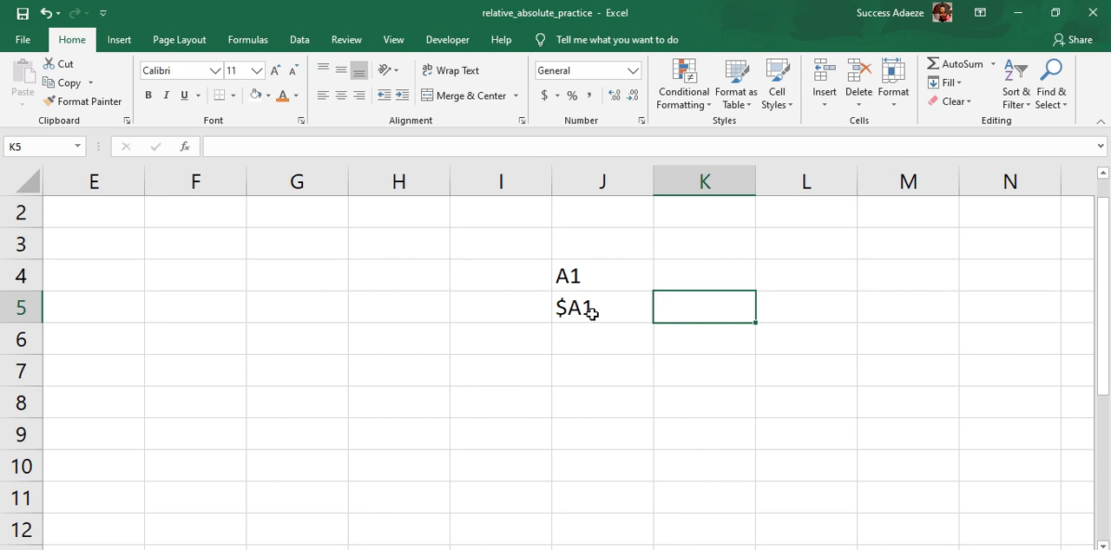
# Step: Enter the example absolute reference $A$1 in K5, and select each of the three example references in turn
pyautogui.write('$')
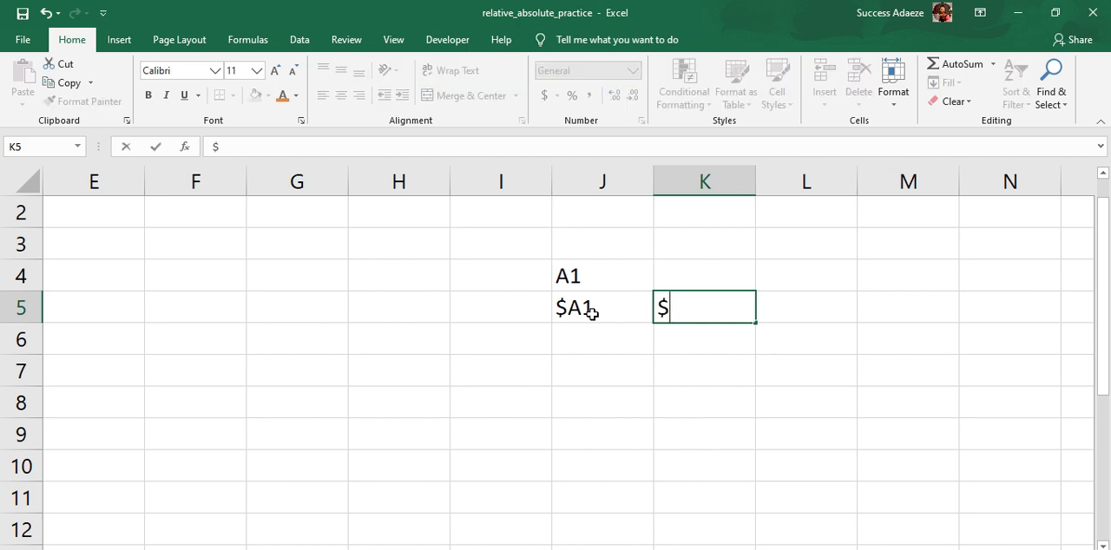
pyautogui.write('A$1')
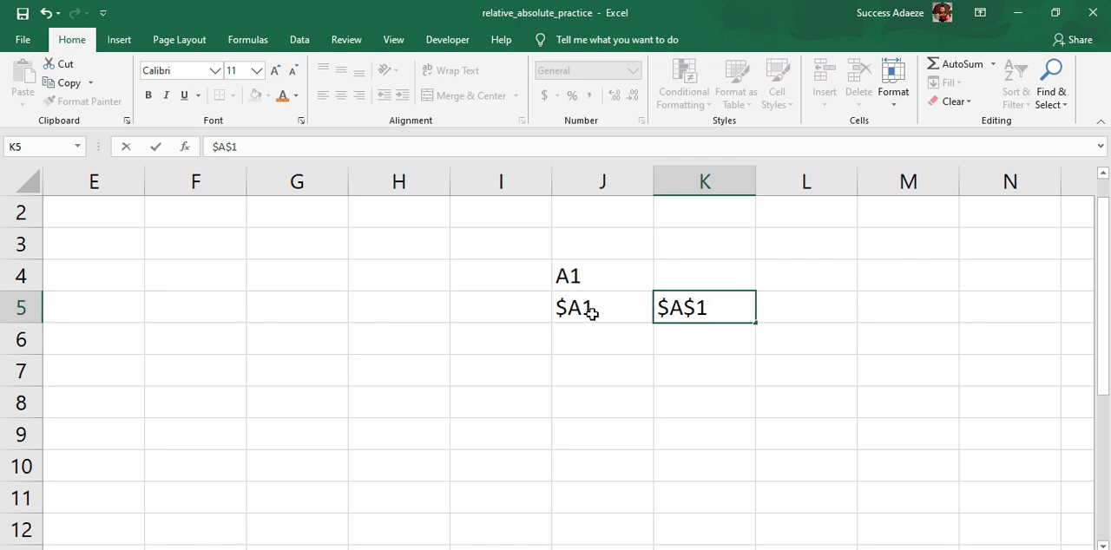
pyautogui.click(572, 275)
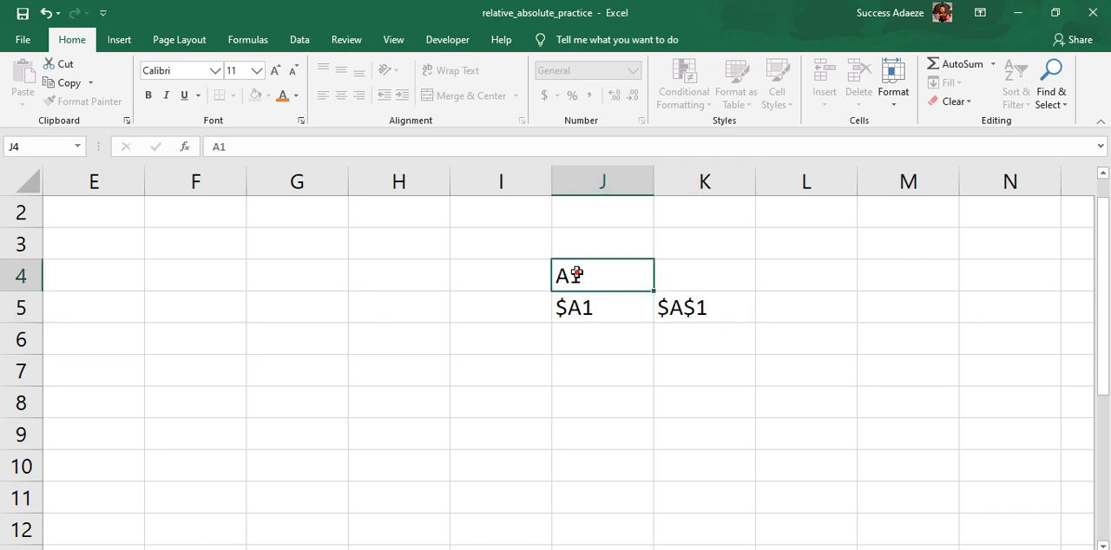
pyautogui.click(588, 309)
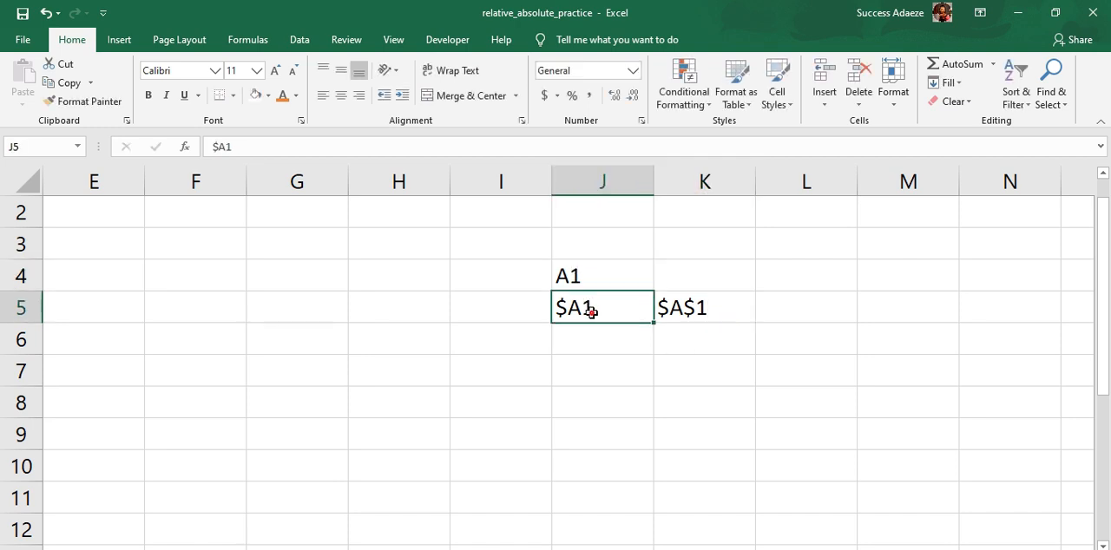
pyautogui.click(683, 315)
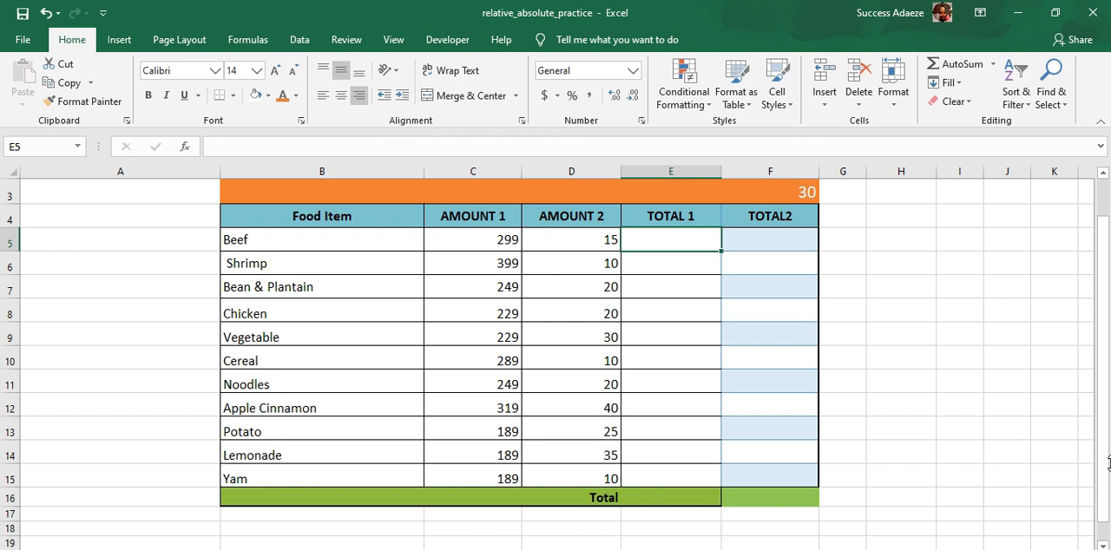
# Step: In the Food Order sheet, enter =SUM(C5,D5) in E5 to total the Beef row's two amounts
pyautogui.moveTo(1103, 473); pyautogui.dragTo(1106, 436)
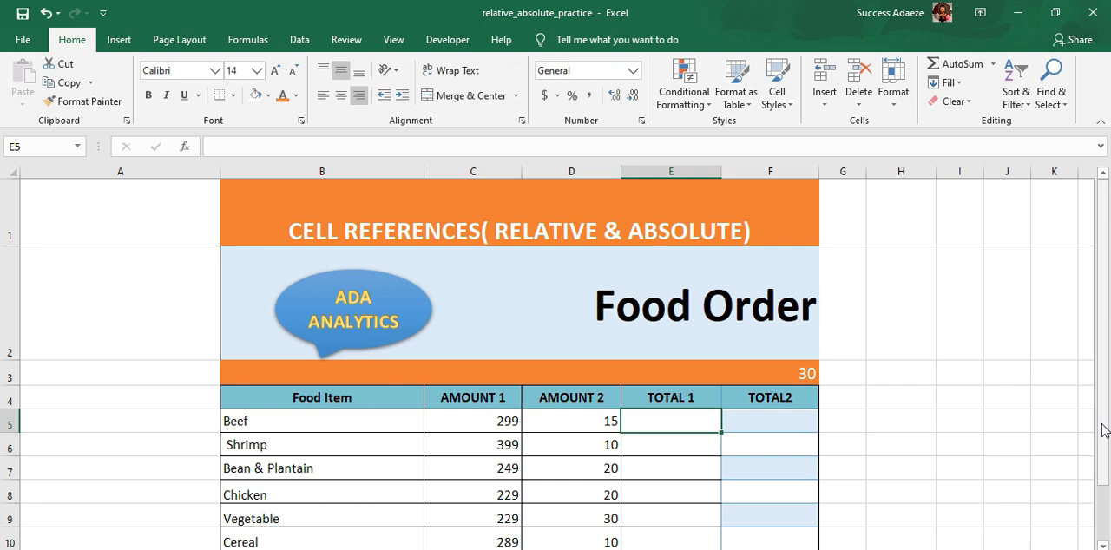
pyautogui.moveTo(1103, 431); pyautogui.dragTo(1102, 423)
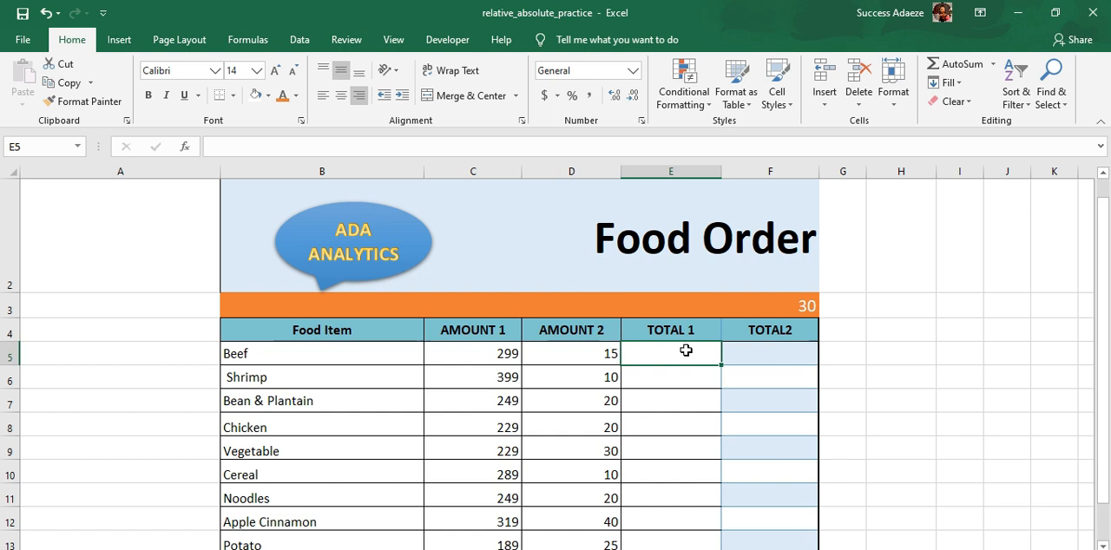
pyautogui.write('=')
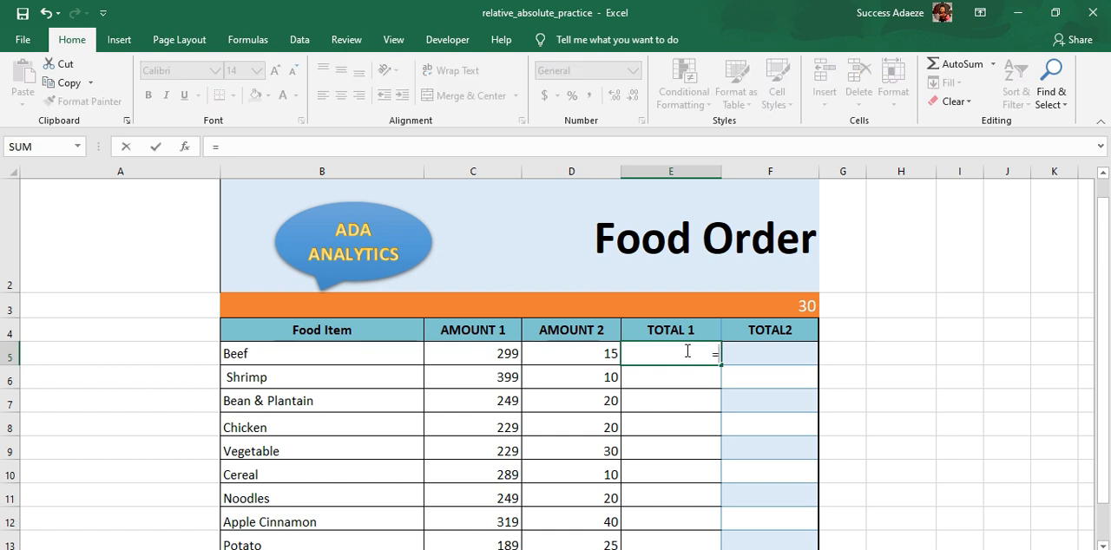
pyautogui.write('SUM')
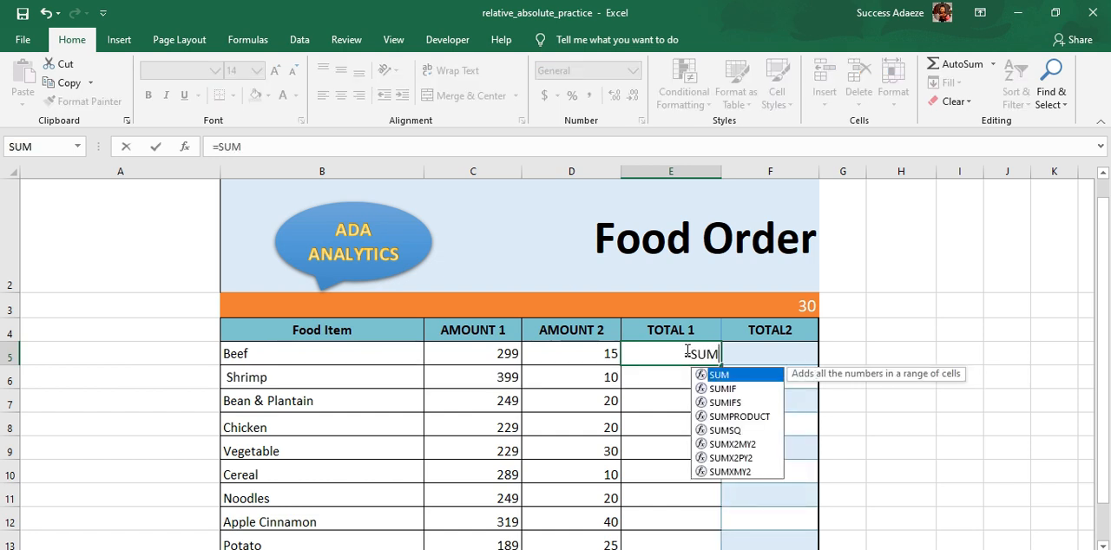
pyautogui.write('(')
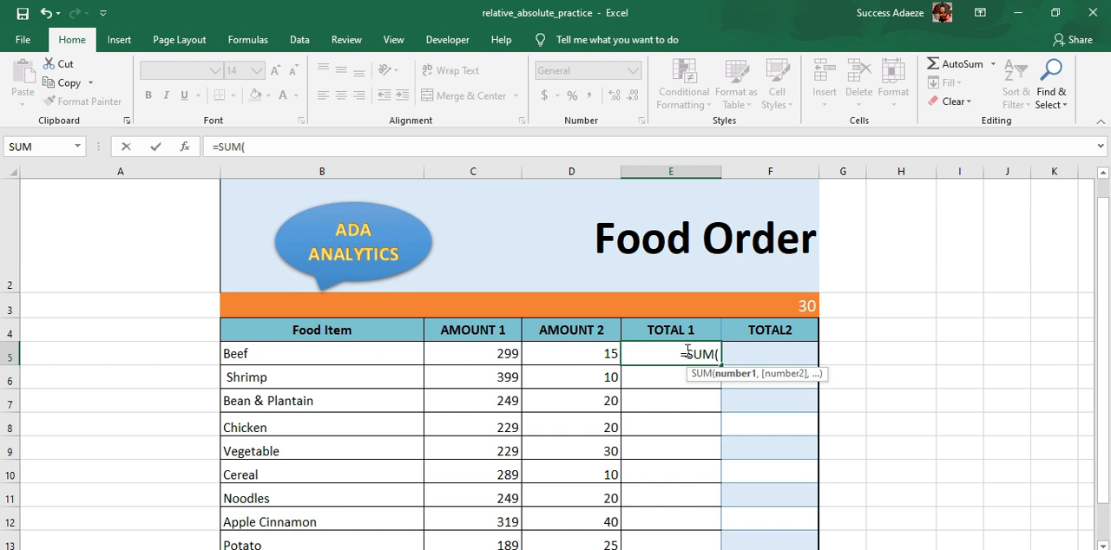
pyautogui.click(461, 353)
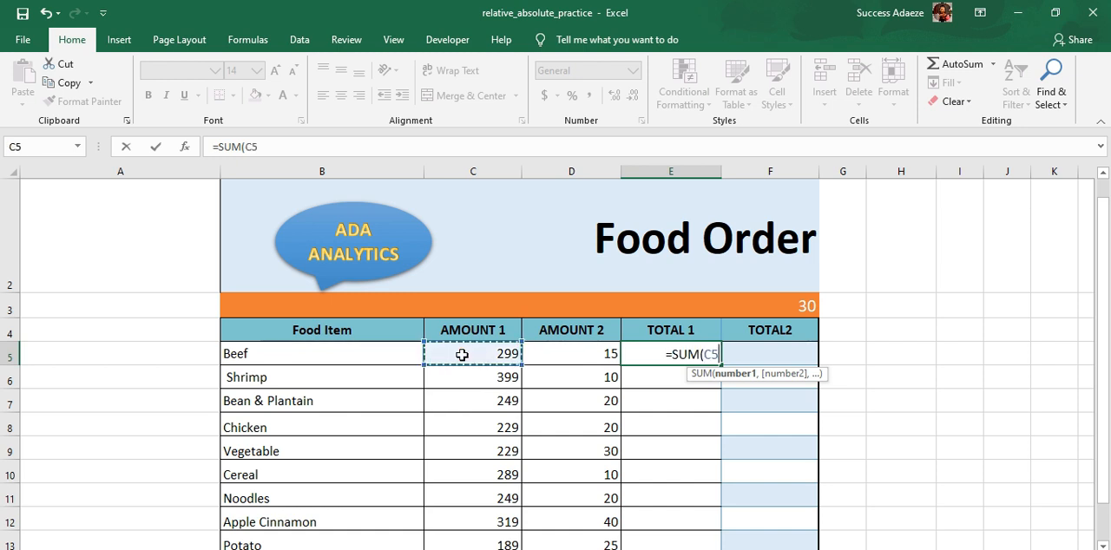
pyautogui.write(',')
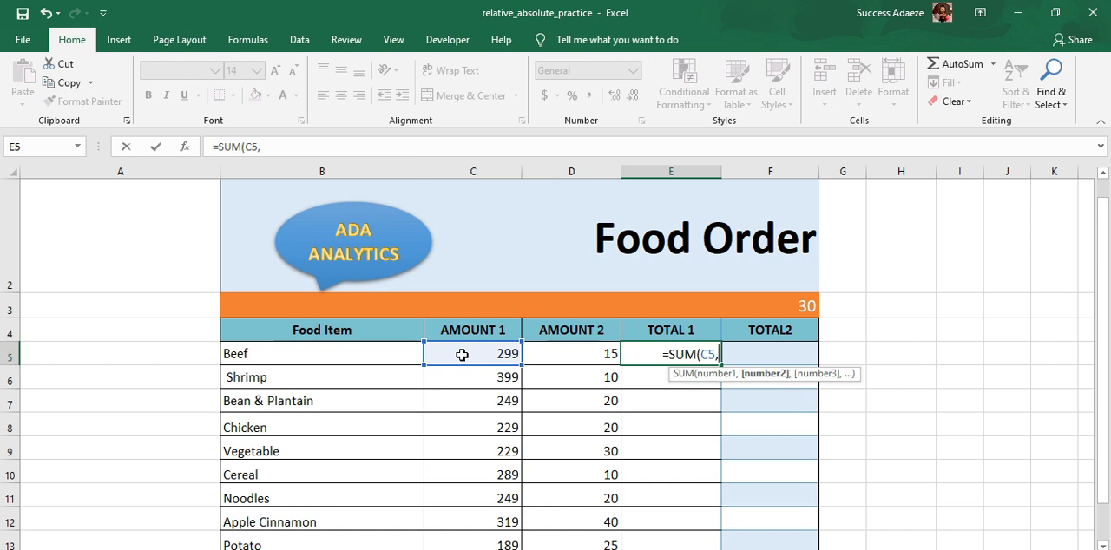
pyautogui.click(563, 354)
pyautogui.write(')')
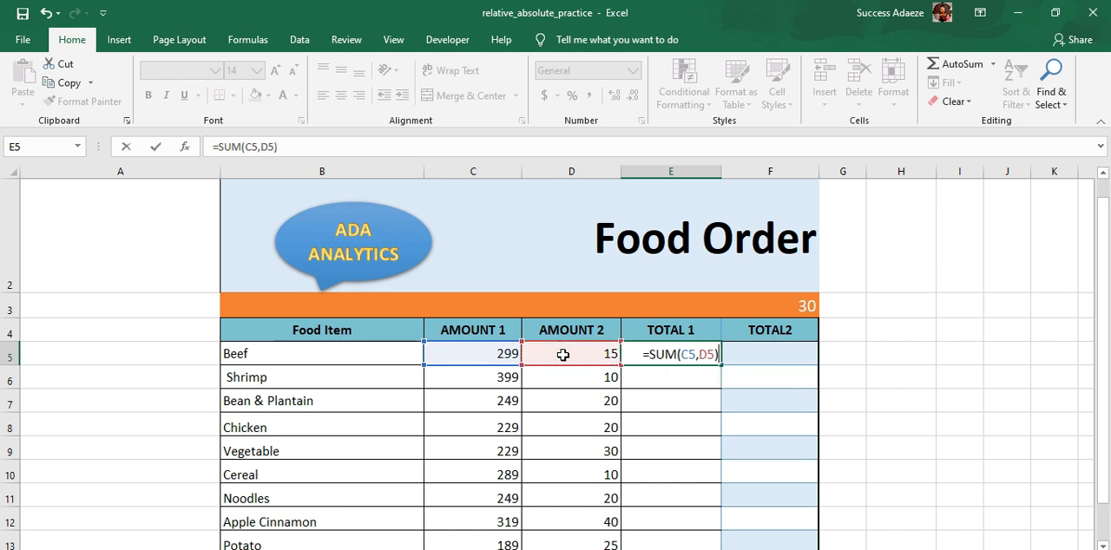
pyautogui.press('Return')
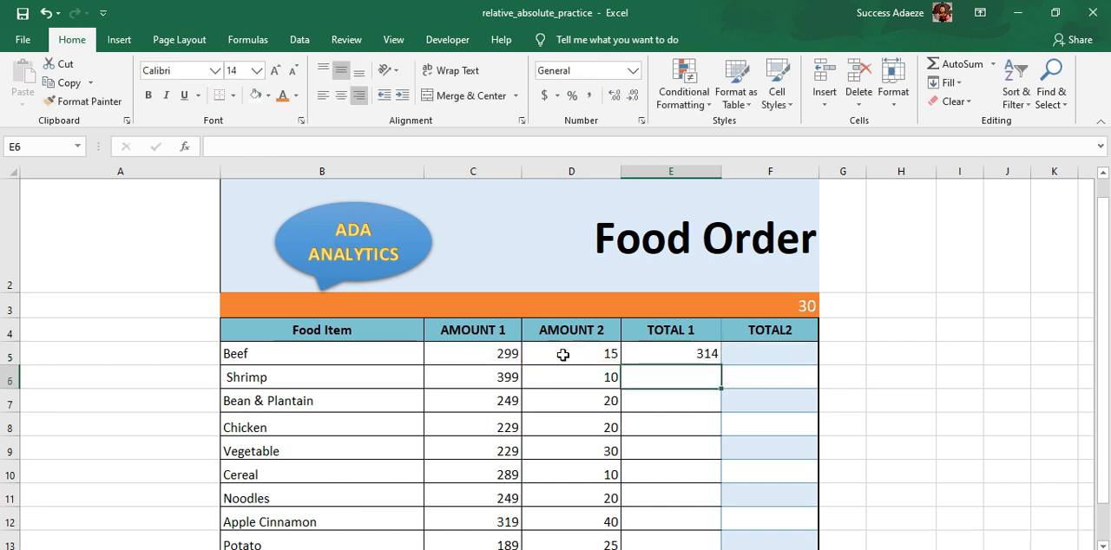
# Step: Fill the TOTAL 1 formula from E5 down through the Yam row in E15
pyautogui.click(687, 352)
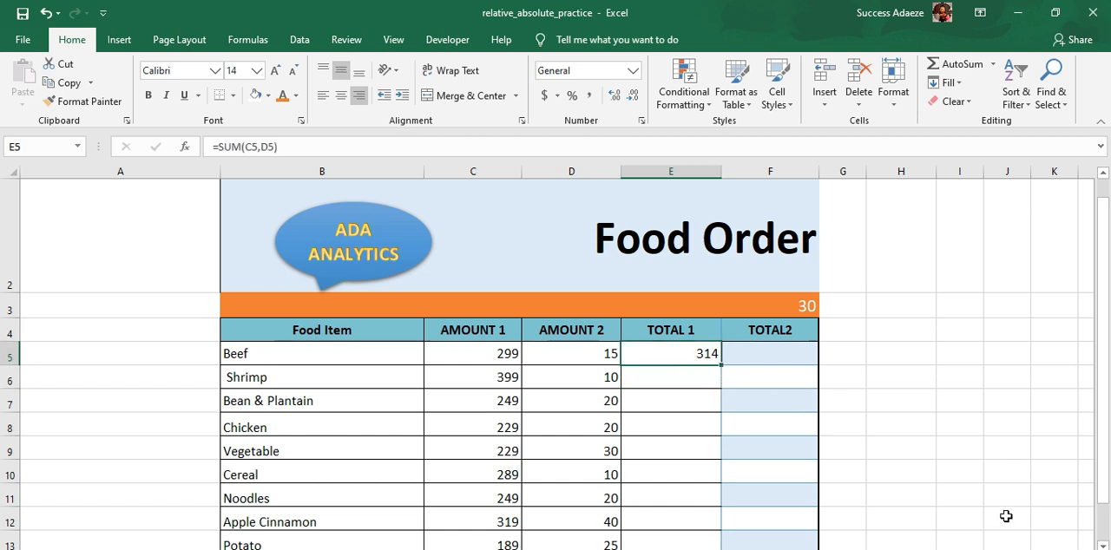
pyautogui.moveTo(1099, 497); pyautogui.dragTo(1102, 516)
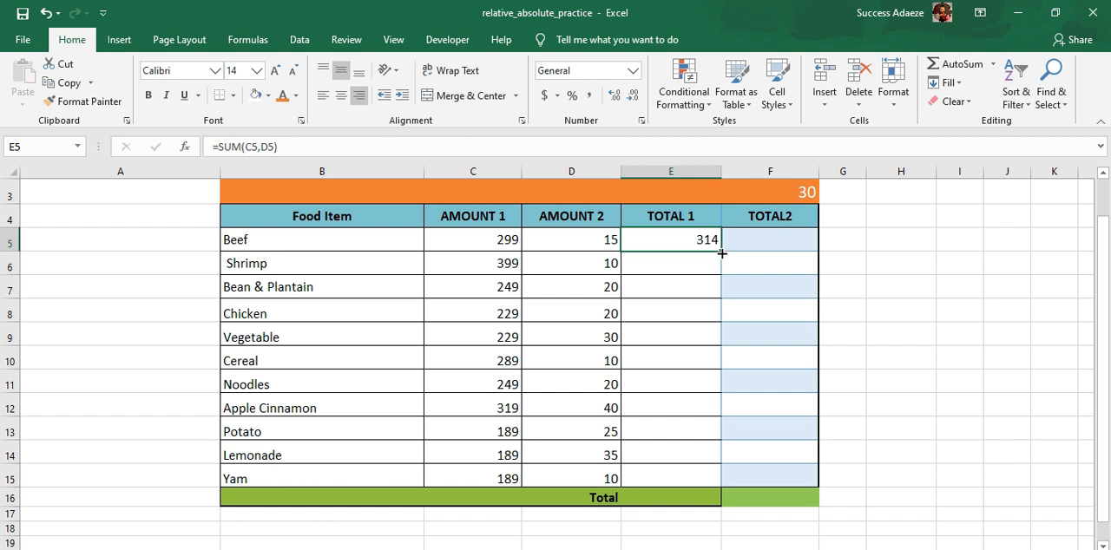
pyautogui.moveTo(721, 254); pyautogui.dragTo(713, 483)
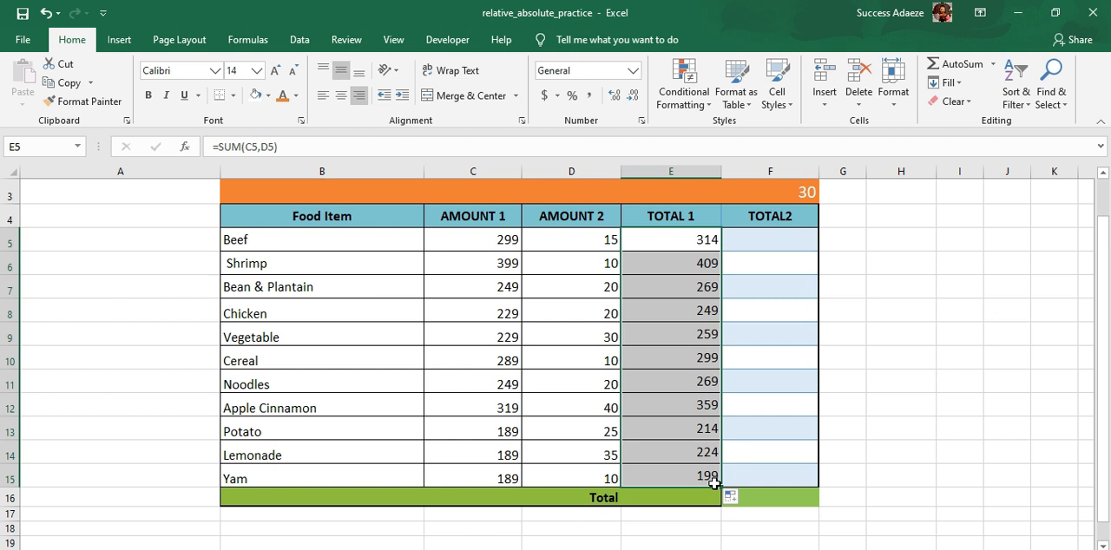
# Step: Undo the fill in the TOTAL 1 column and clear the formula from E5
pyautogui.hotkey('ctrl', 'z')
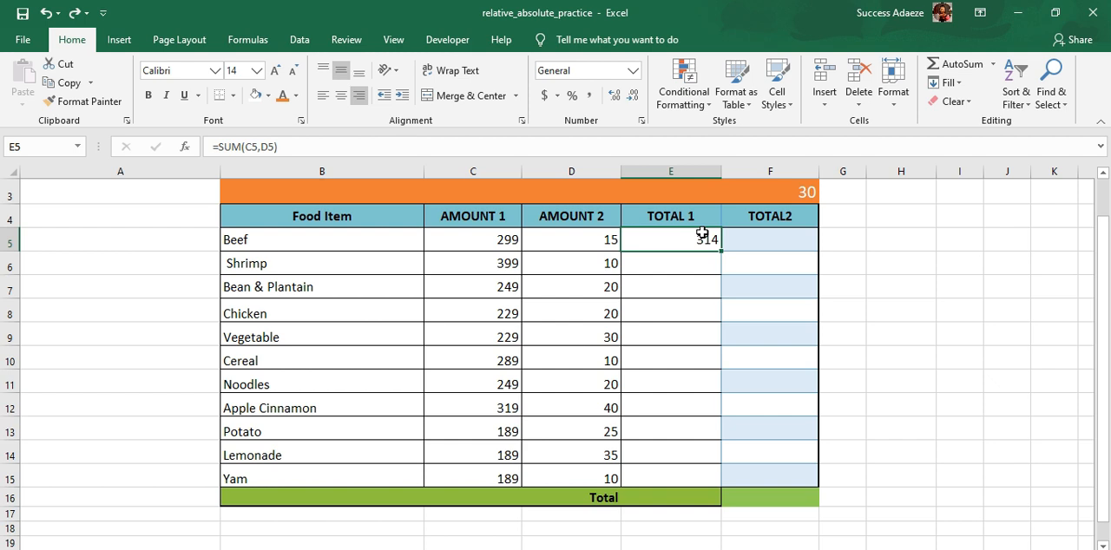
pyautogui.press('Delete')
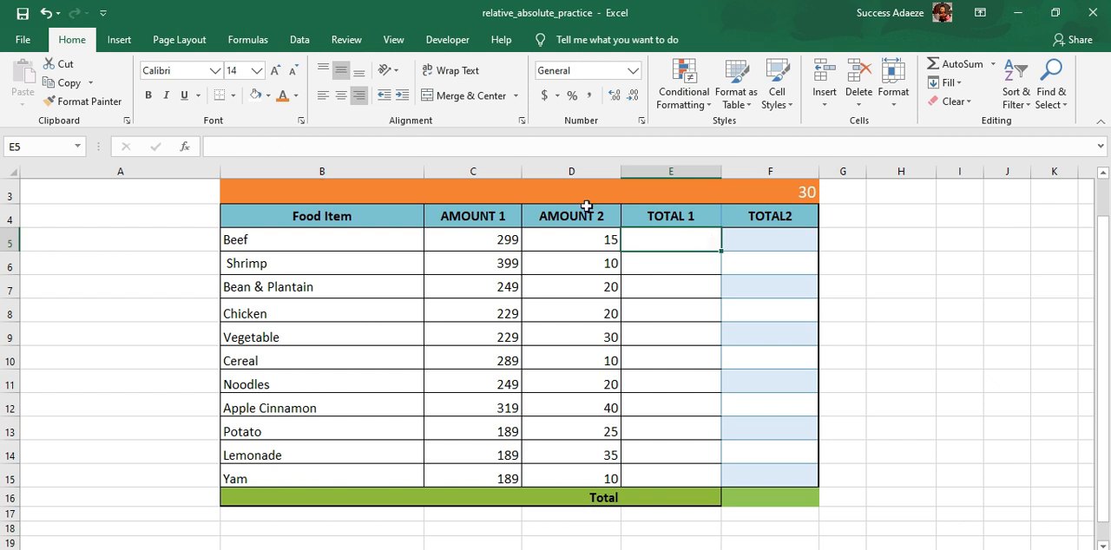
# Step: Convert the food item range B4:F15 into a table with headers
pyautogui.moveTo(225, 209); pyautogui.dragTo(752, 477)
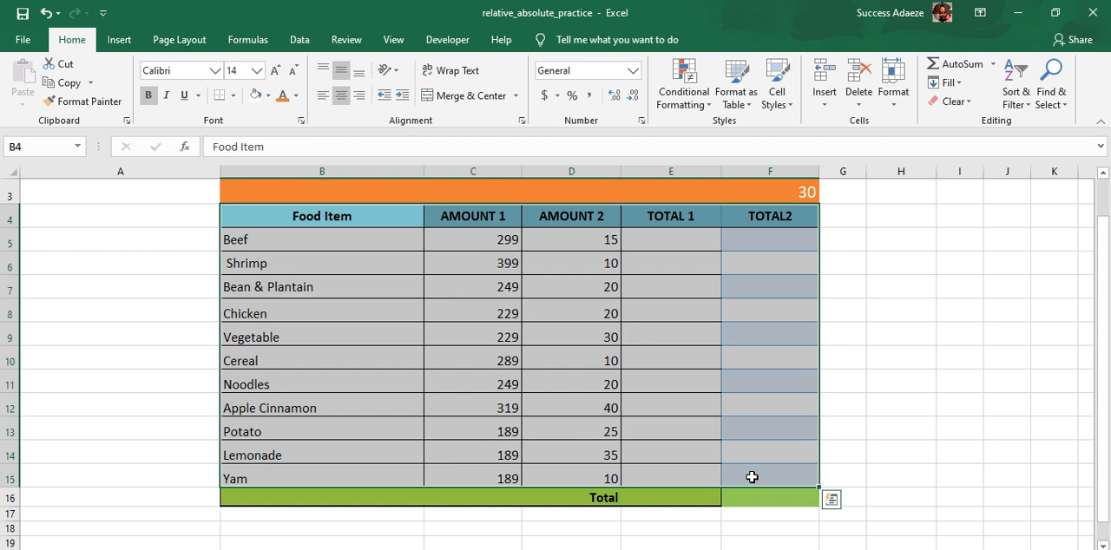
pyautogui.hotkey('ctrl', 't')
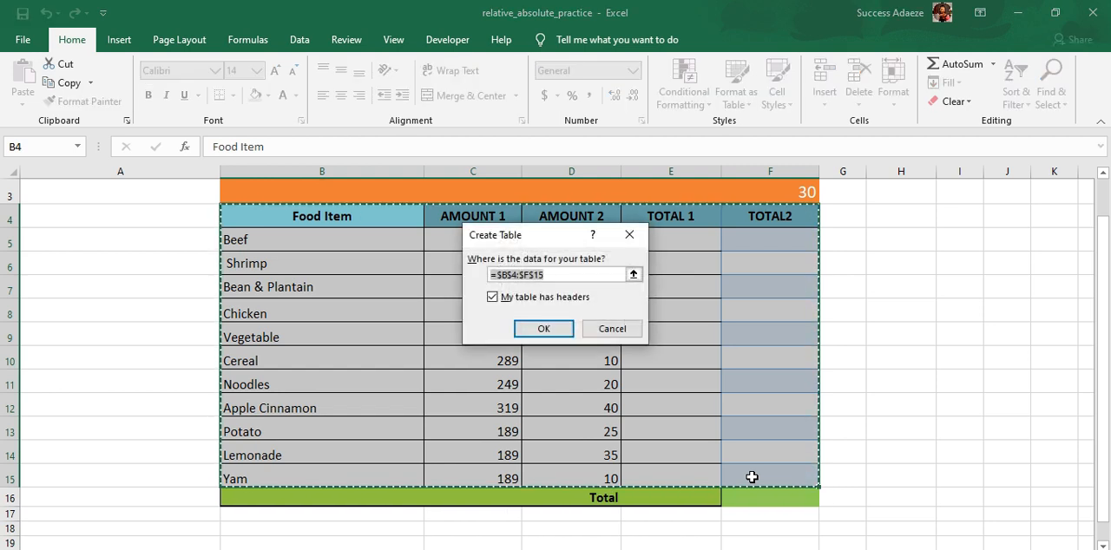
pyautogui.click(544, 332)
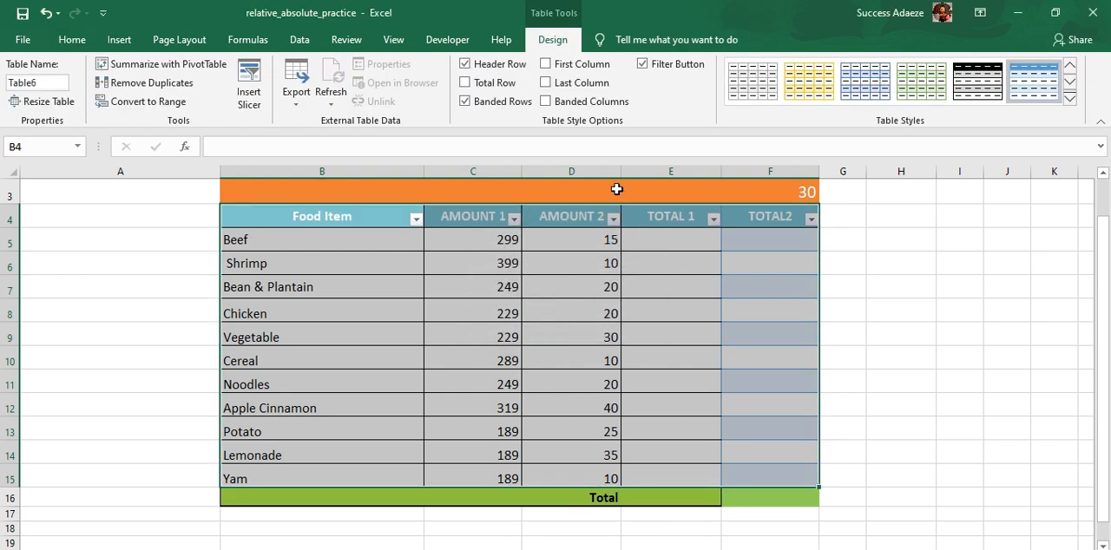
# Step: Enter =SUM([@[AMOUNT 1]],D5) in E5 to total the two amounts throughout the table's TOTAL 1 column
pyautogui.click(664, 249)
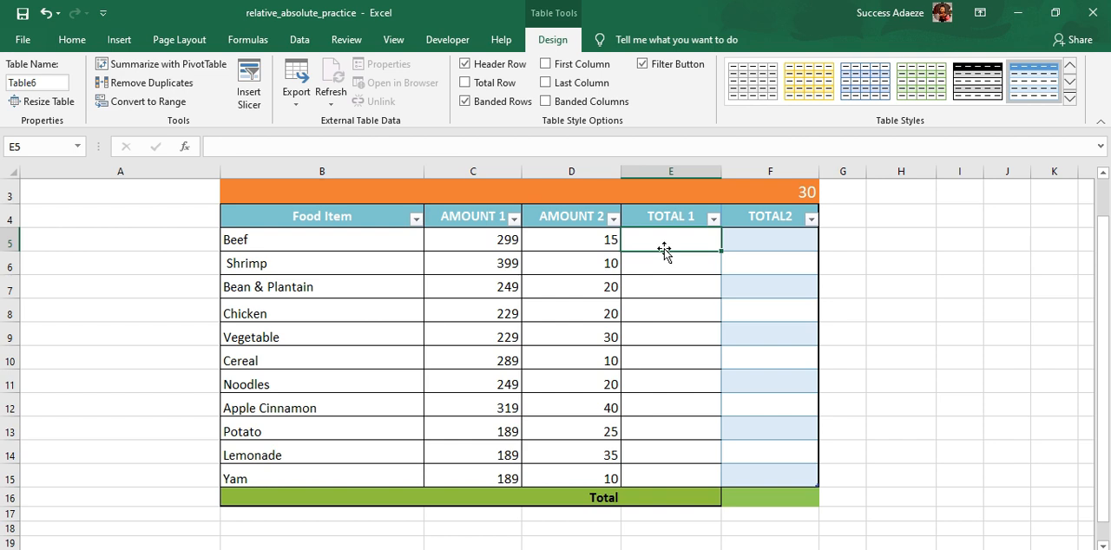
pyautogui.write('=SUM')
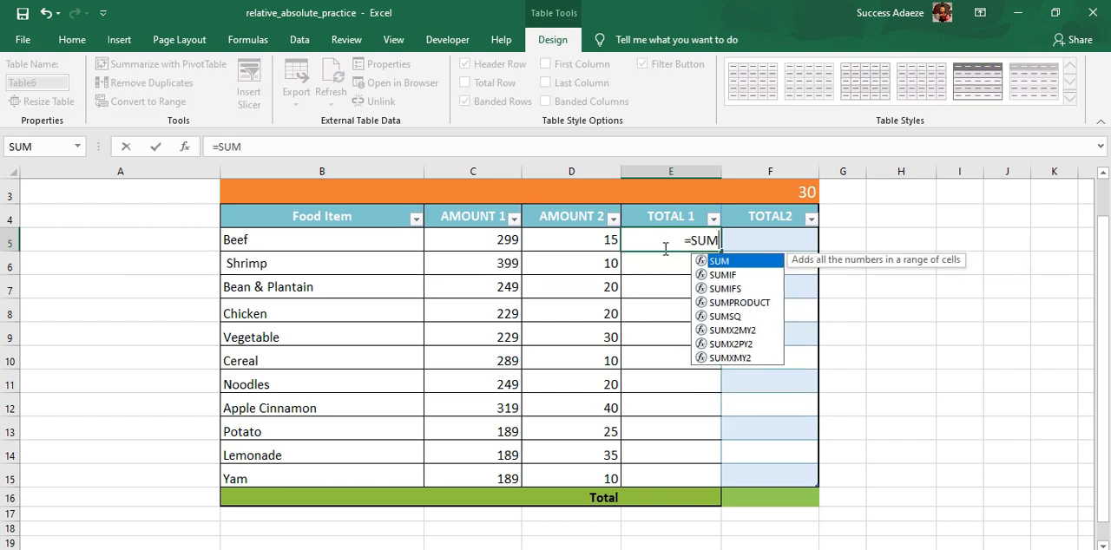
pyautogui.write('(')
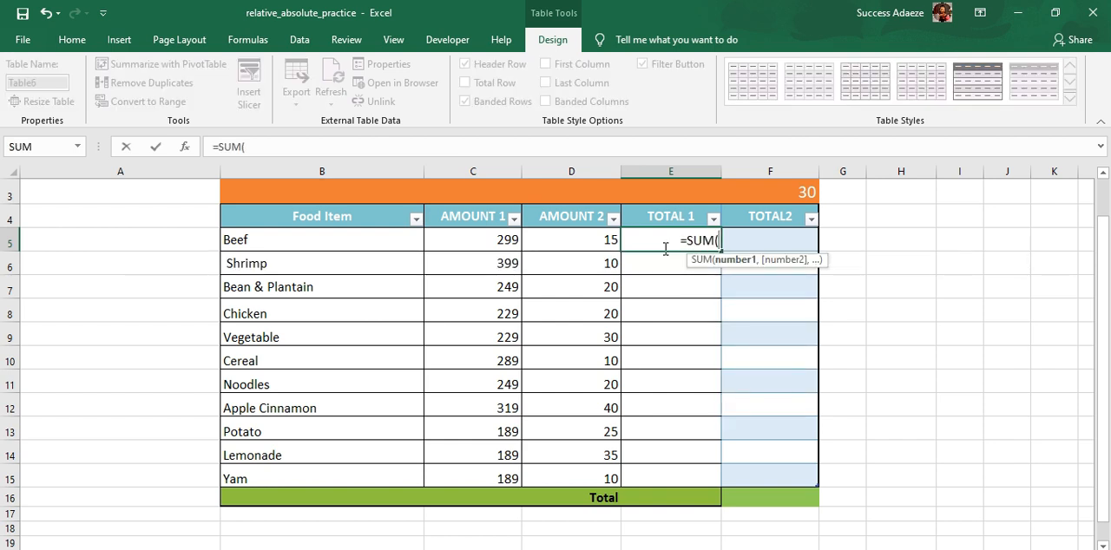
pyautogui.click(493, 244)
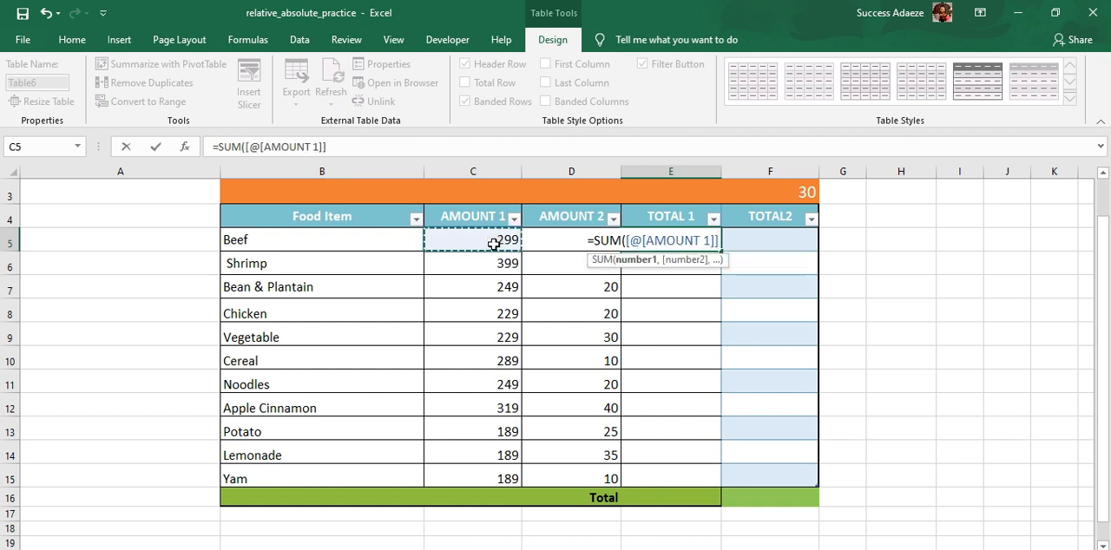
pyautogui.write(',')
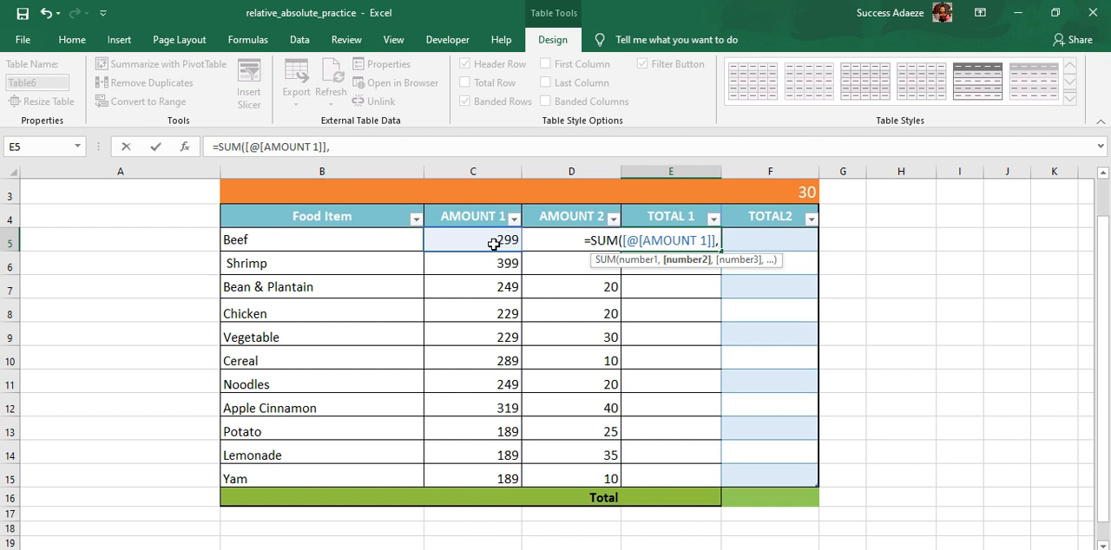
pyautogui.write('D5')
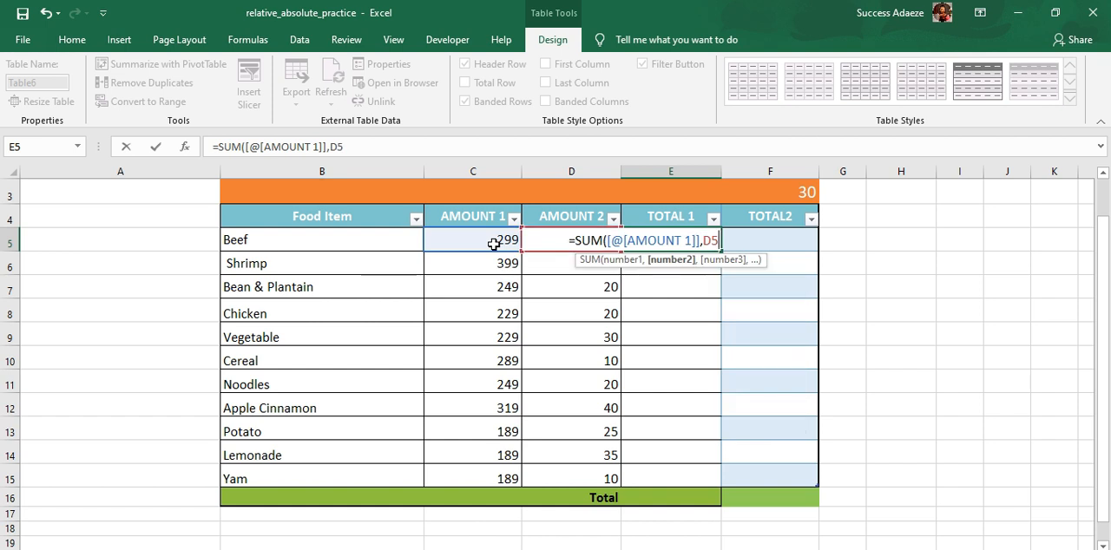
pyautogui.write(')')
pyautogui.press('Return')
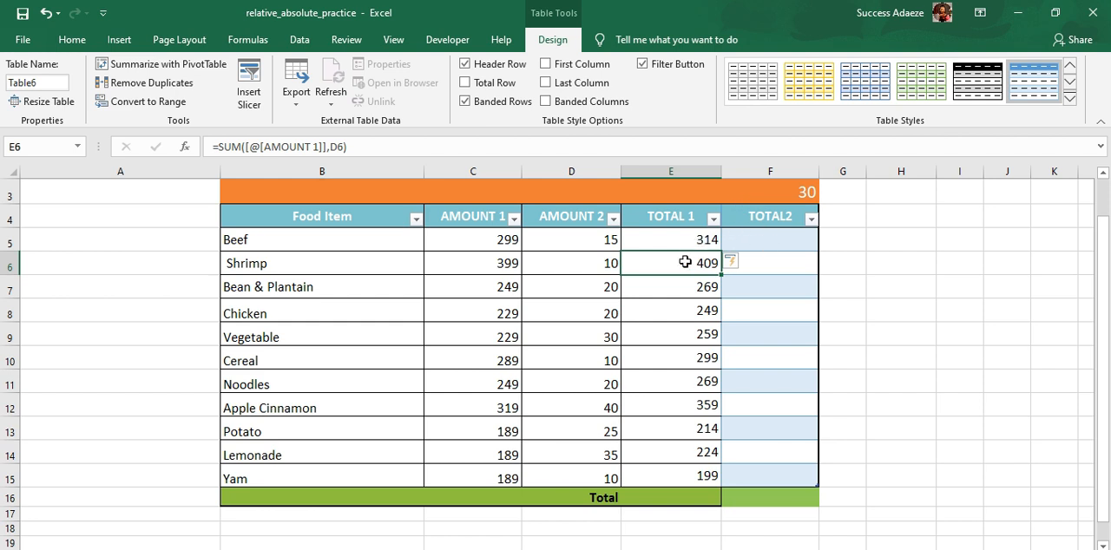
# Step: Enter =SUM(D5,F3) in F5 to add AMOUNT 2 and the value in F3 throughout the TOTAL2 column
pyautogui.click(776, 238)
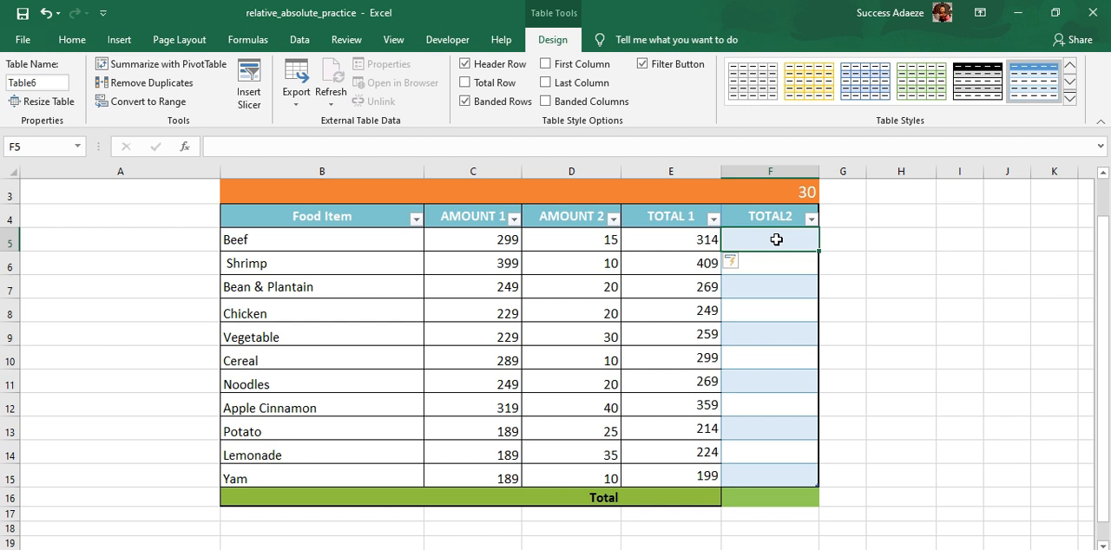
pyautogui.click(794, 192)
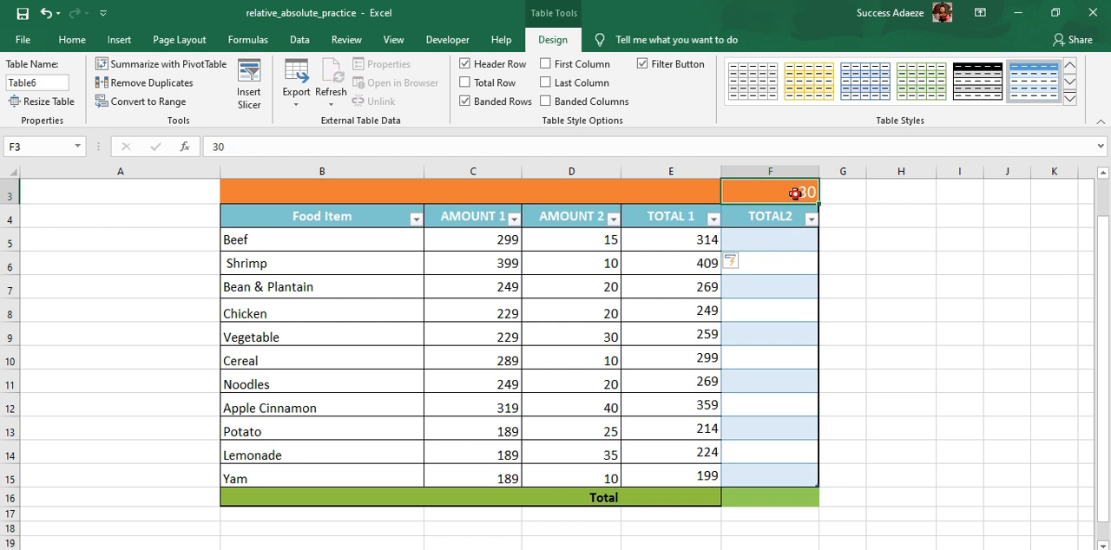
pyautogui.click(760, 240)
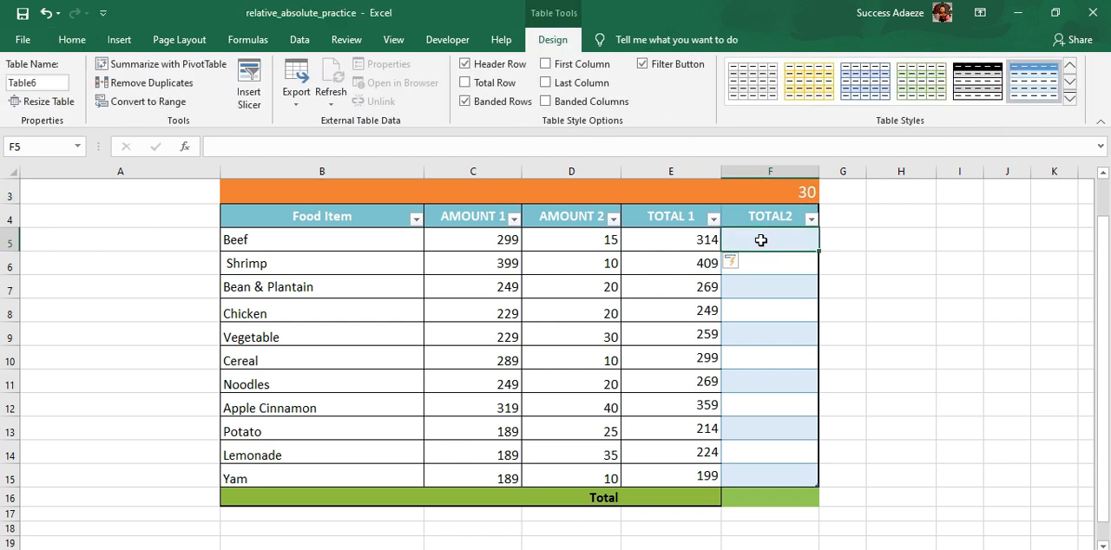
pyautogui.write('=SU')
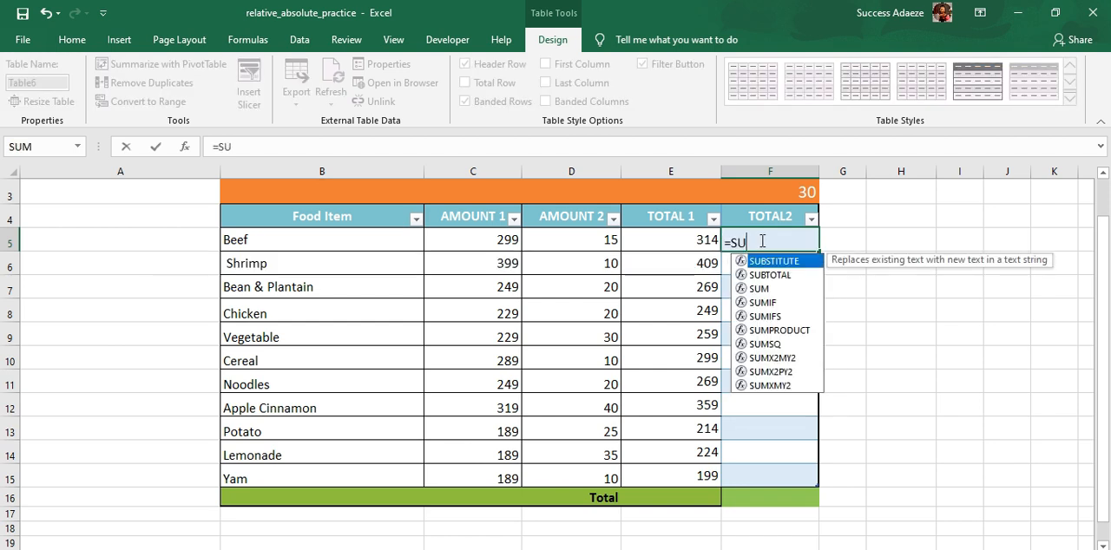
pyautogui.write('M(')
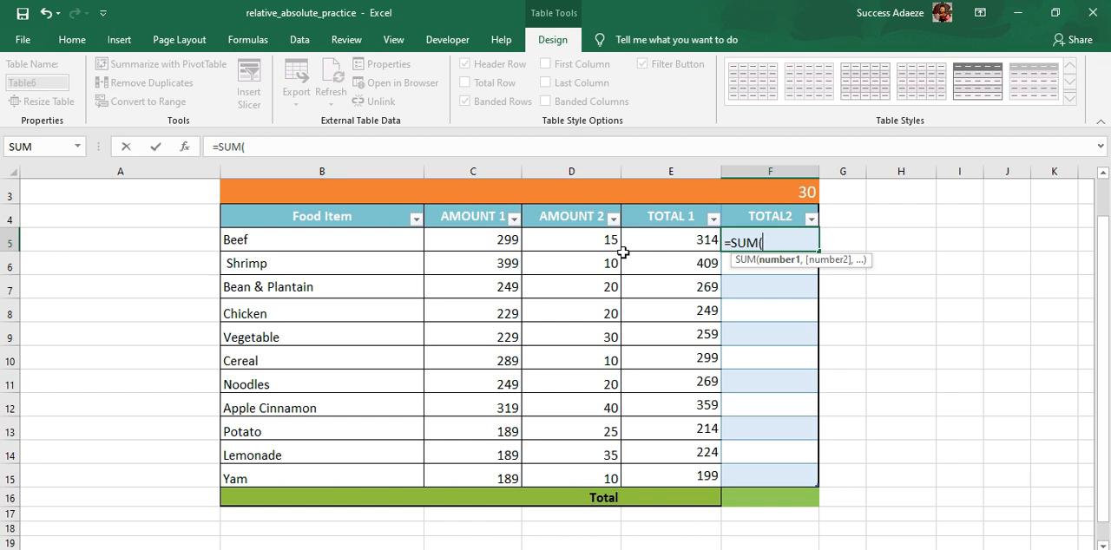
pyautogui.write('D')
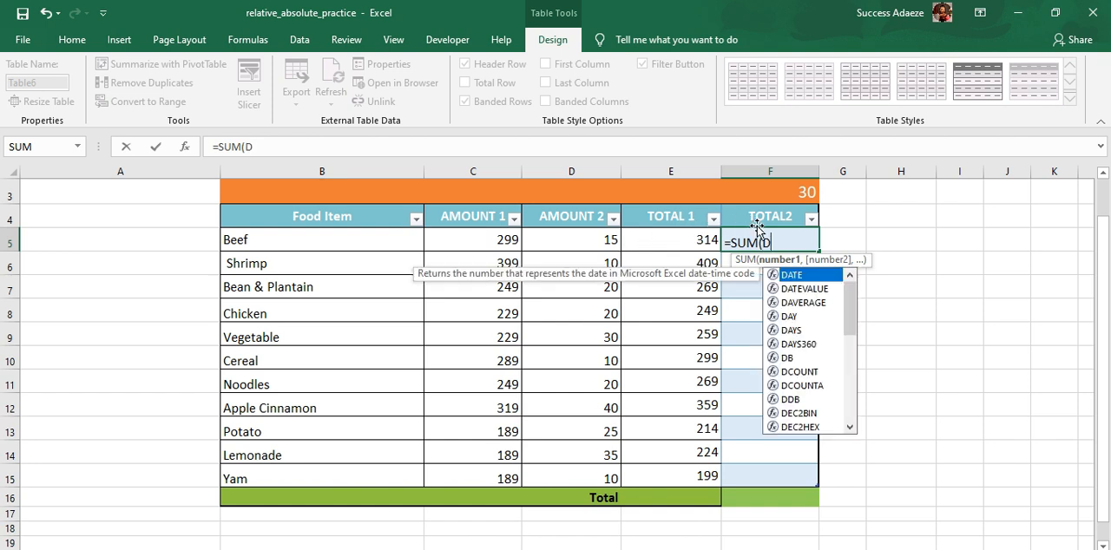
pyautogui.write('5,')
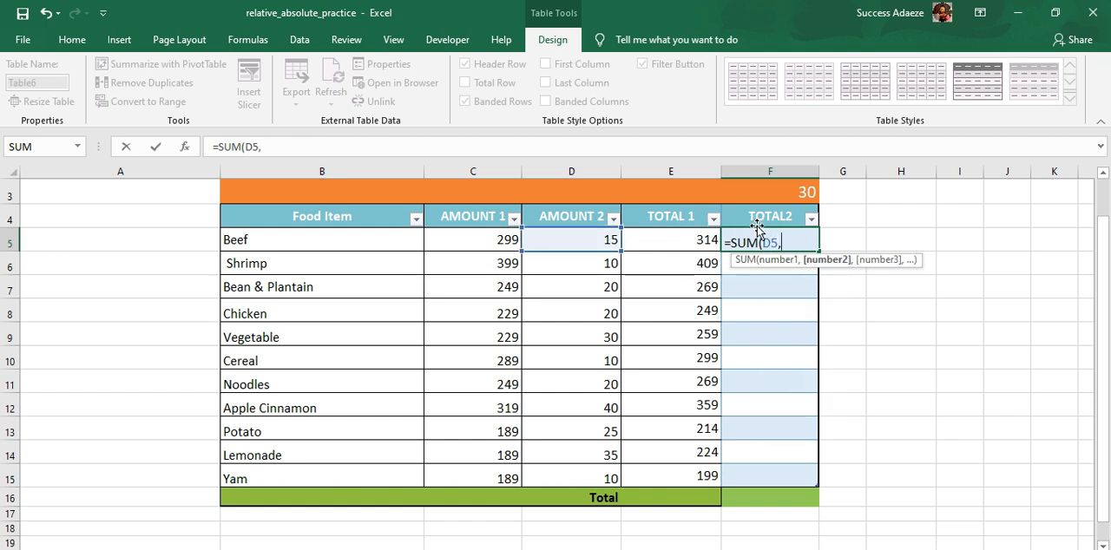
pyautogui.click(791, 193)
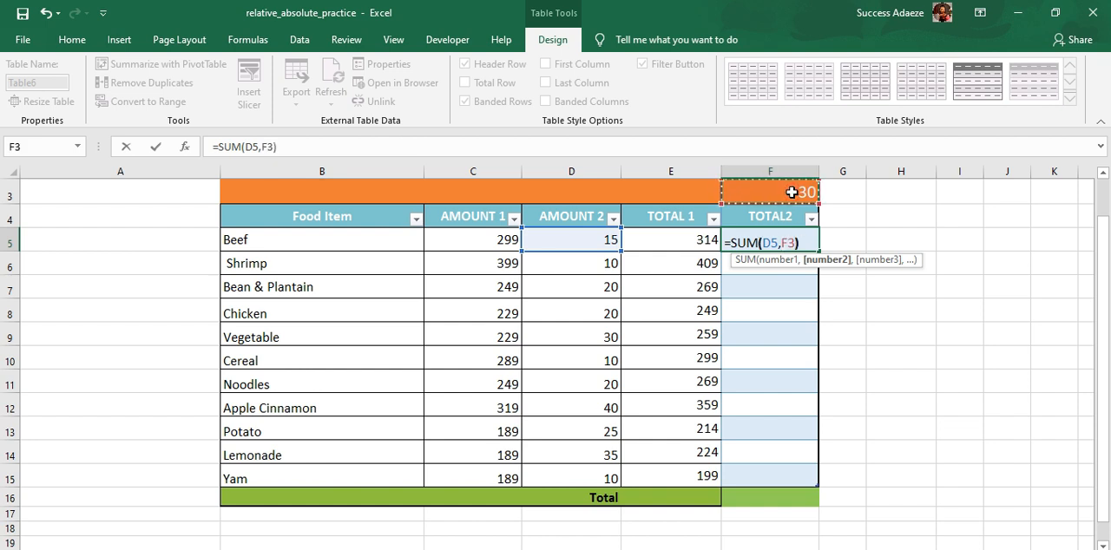
pyautogui.write(')')
pyautogui.press('Return')
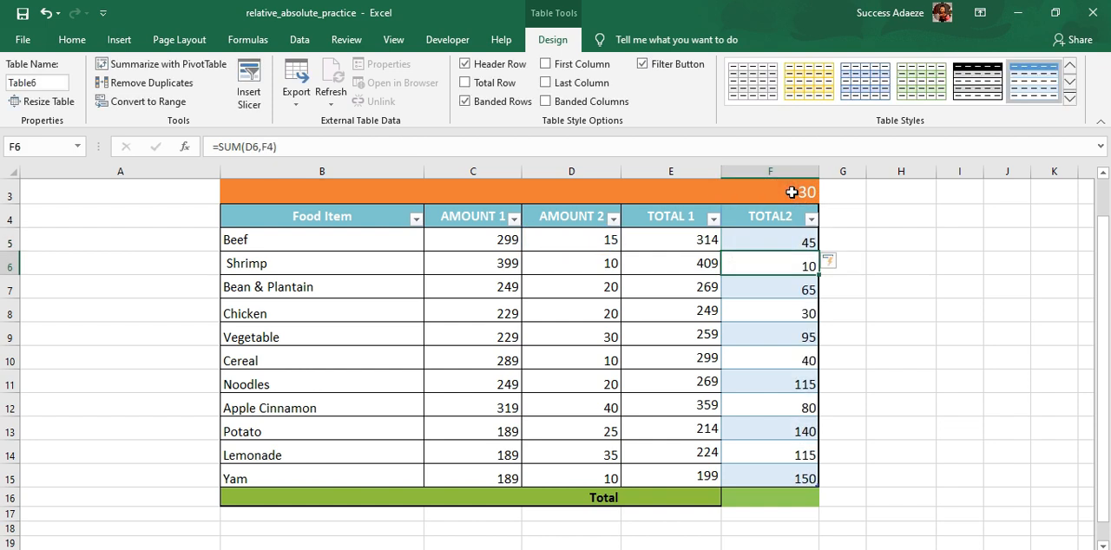
# Step: Show the sheet's formulas, examine how the F3 reference shifts down the TOTAL2 column, and return to the values view with F5 selected
pyautogui.click(249, 41)
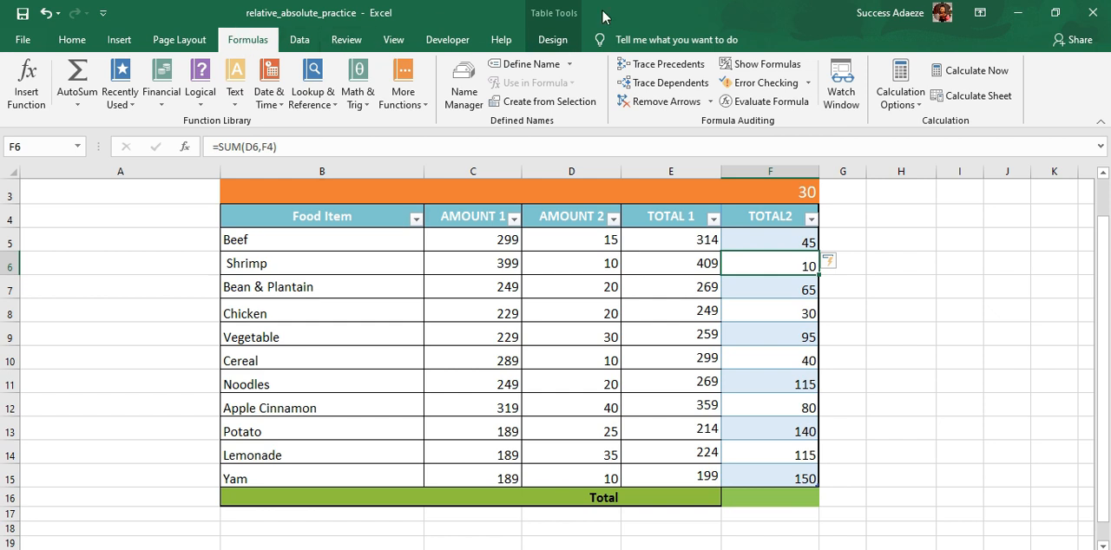
pyautogui.click(780, 70)
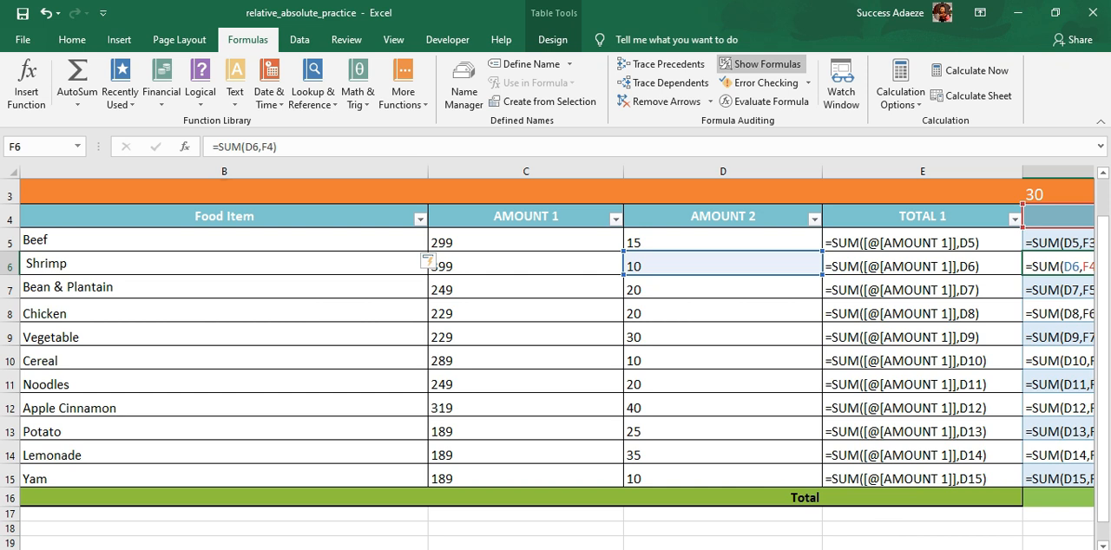
pyautogui.moveTo(854, 549); pyautogui.dragTo(877, 549)
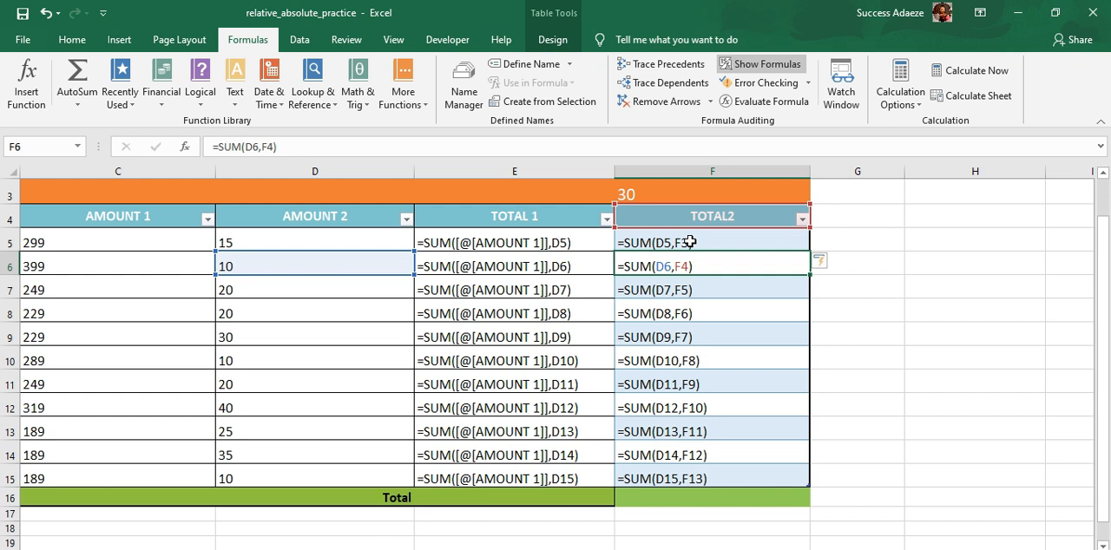
pyautogui.click(269, 147)
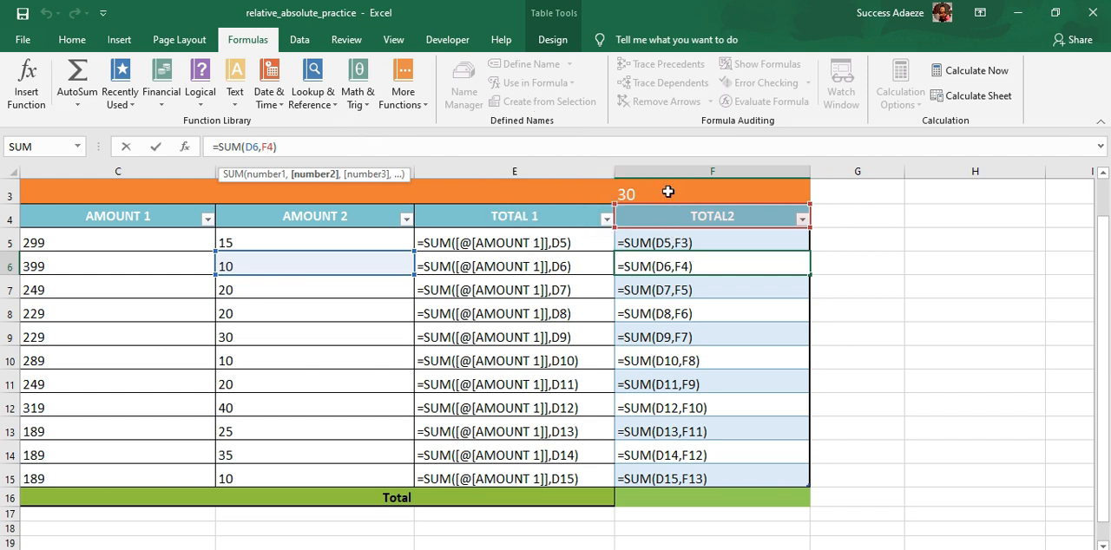
pyautogui.press('Escape')
pyautogui.click(662, 243)
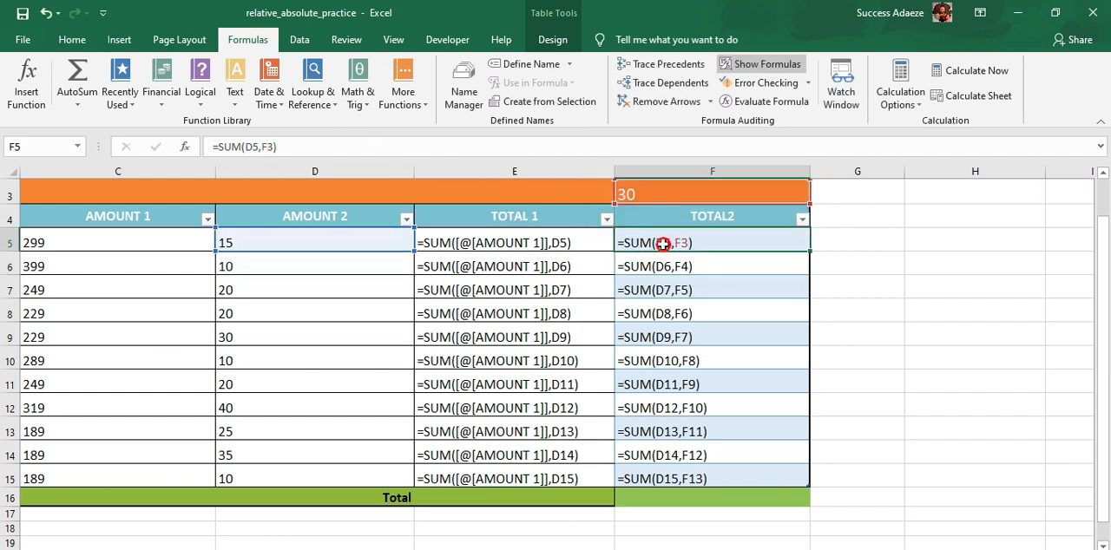
pyautogui.click(775, 65)
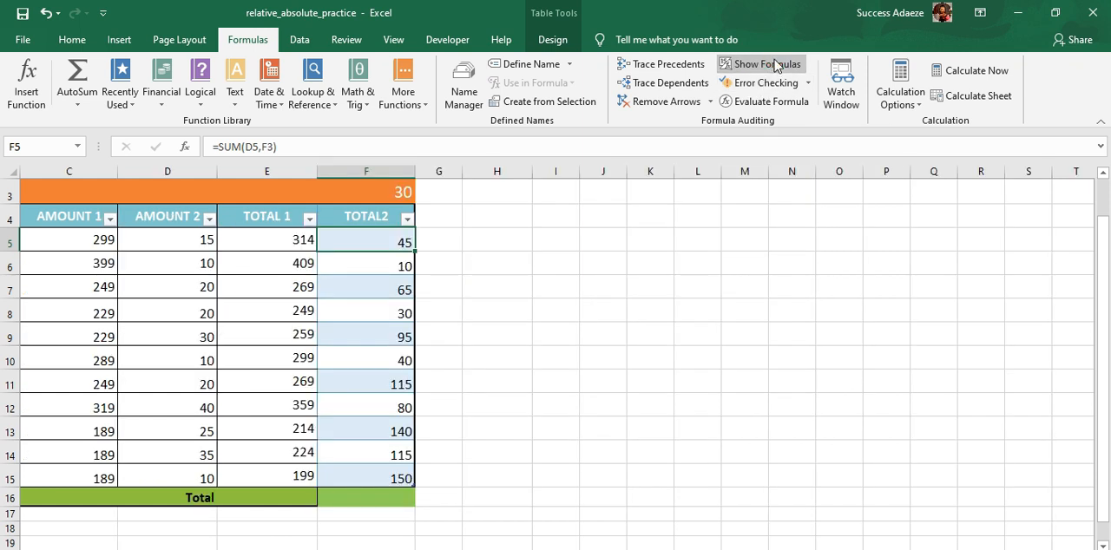
# Step: Change the F5 formula to =SUM(D5,F$3) to lock the row reference, and check the TOTAL2 column's formulas by briefly displaying them
pyautogui.click(269, 147)
pyautogui.write('$')
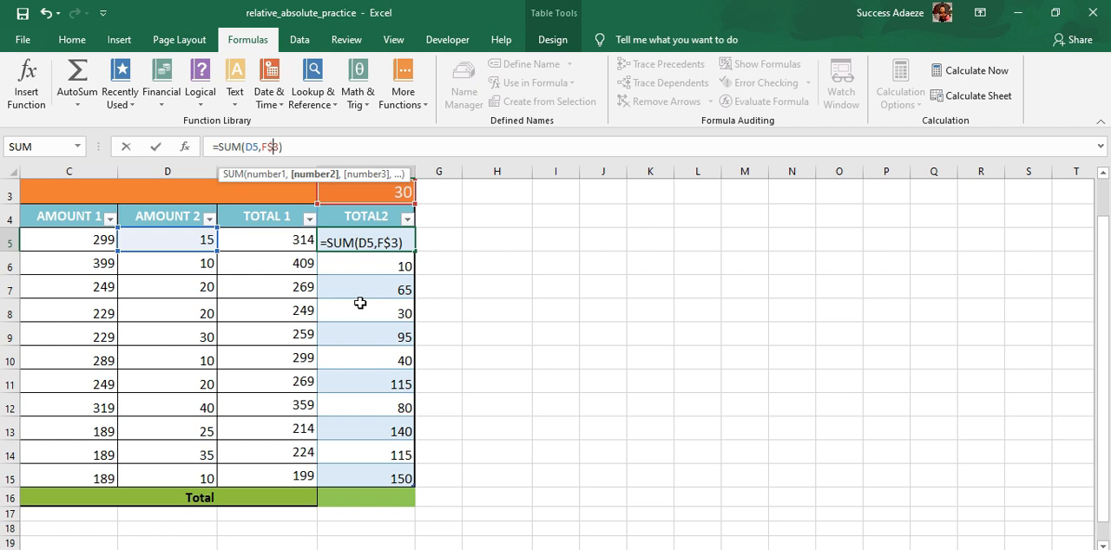
pyautogui.press('Return')
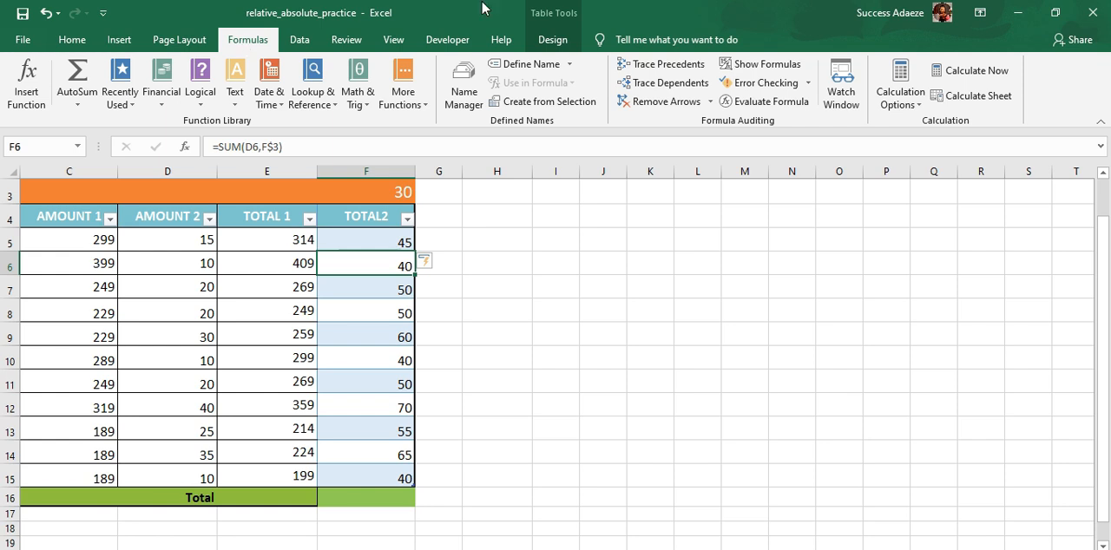
pyautogui.click(767, 64)
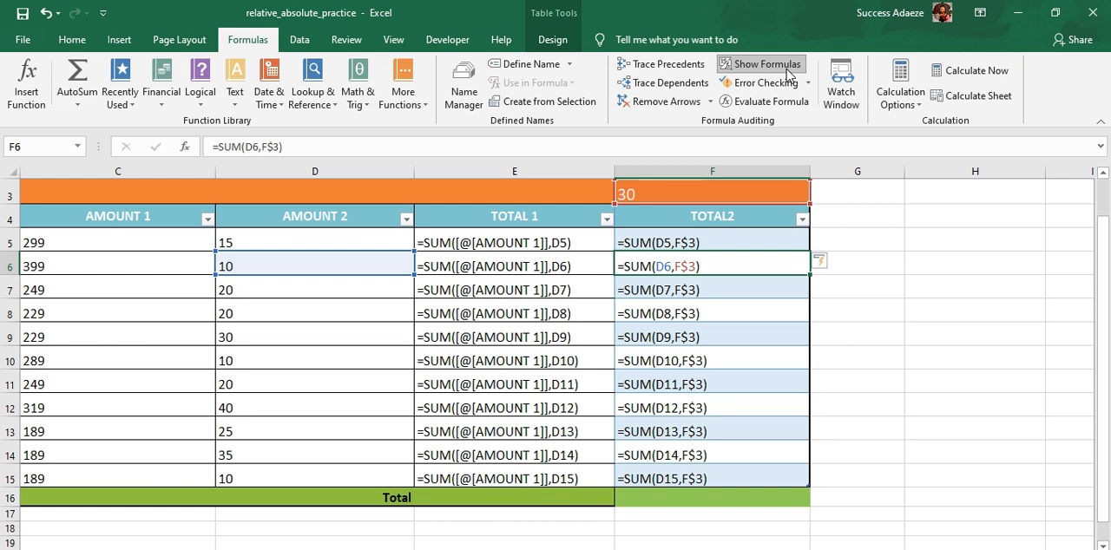
pyautogui.click(788, 73)
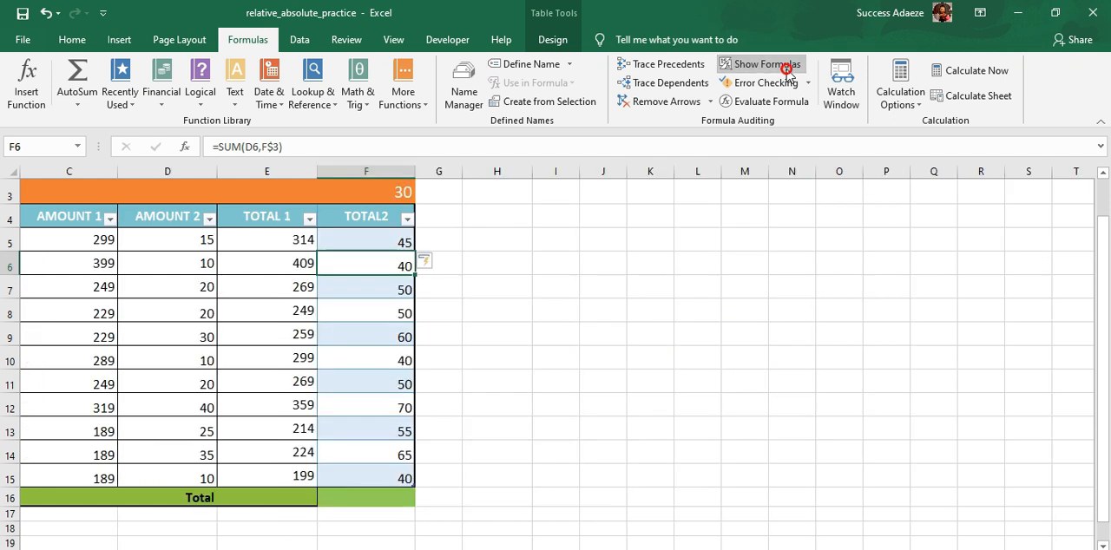